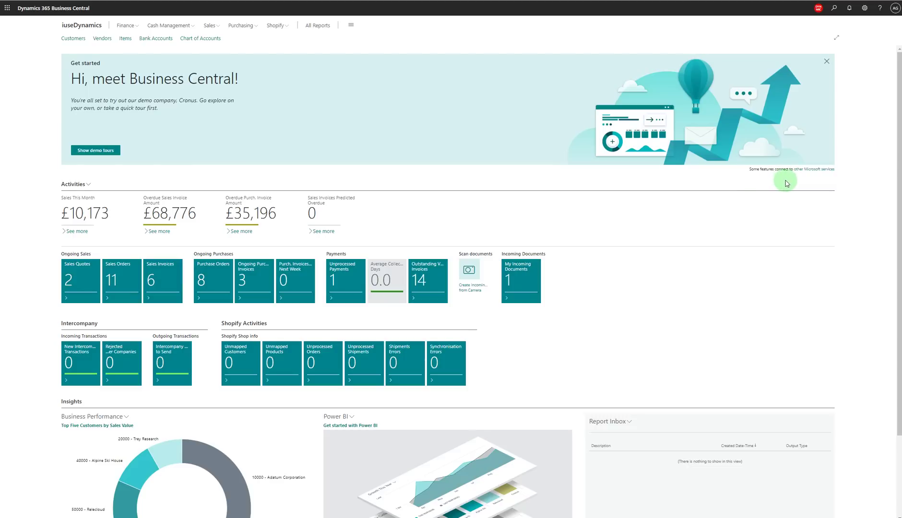
Step: Search Tell Me for 'GENERAL LEDGER SETUP' and open the General Ledger Setup page
left_click(833, 9)
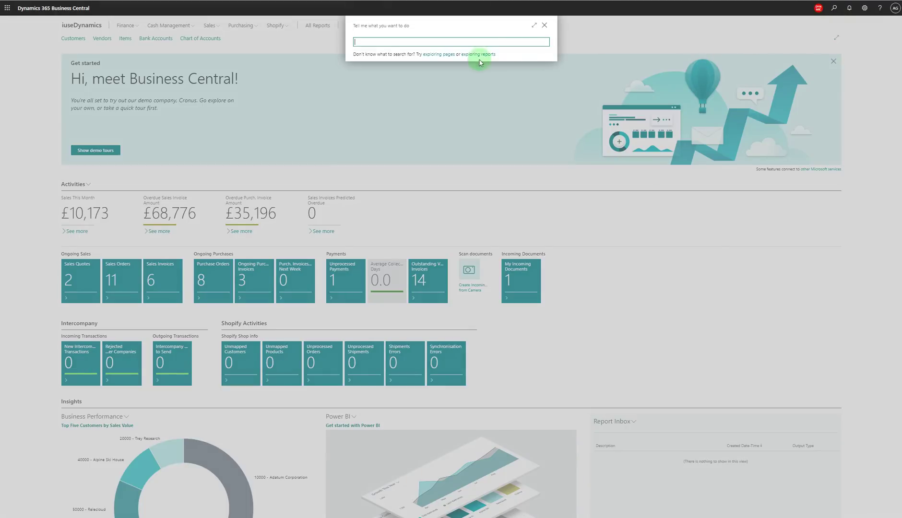
left_click(485, 43)
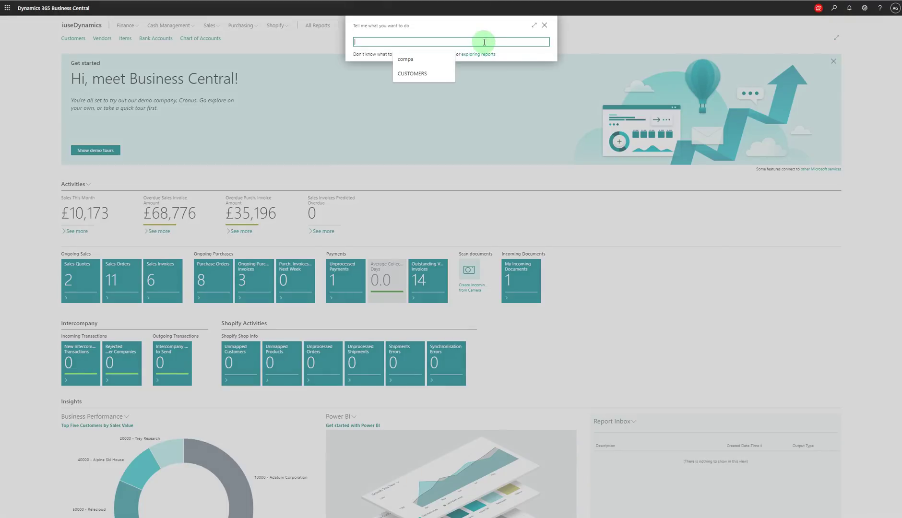
type("G")
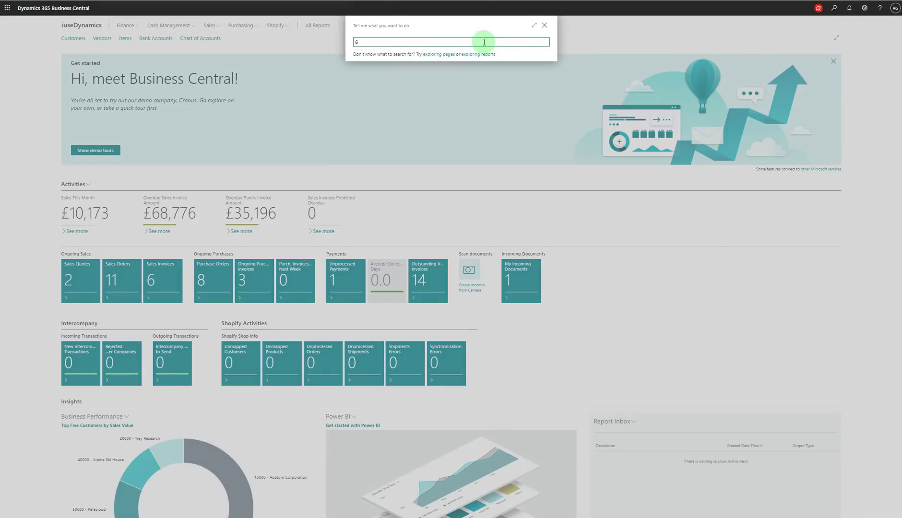
type("ENERA")
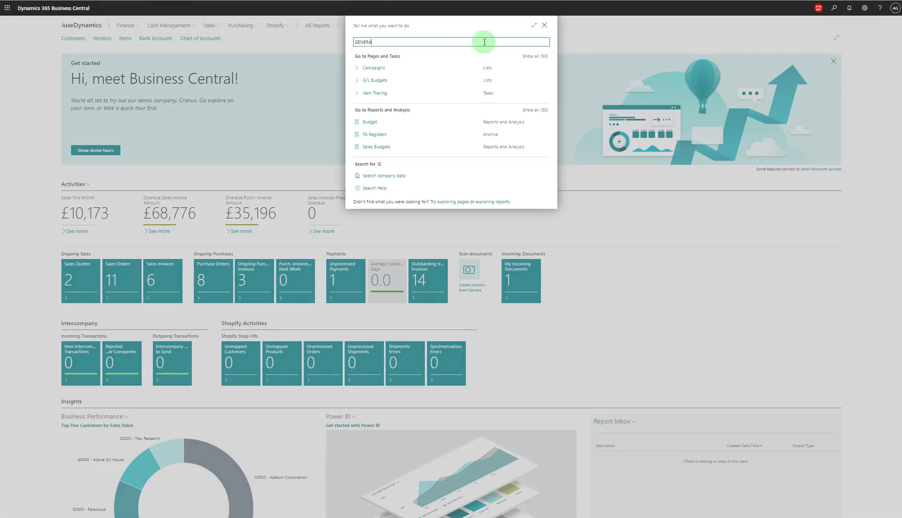
type("L LEDGER SETUP")
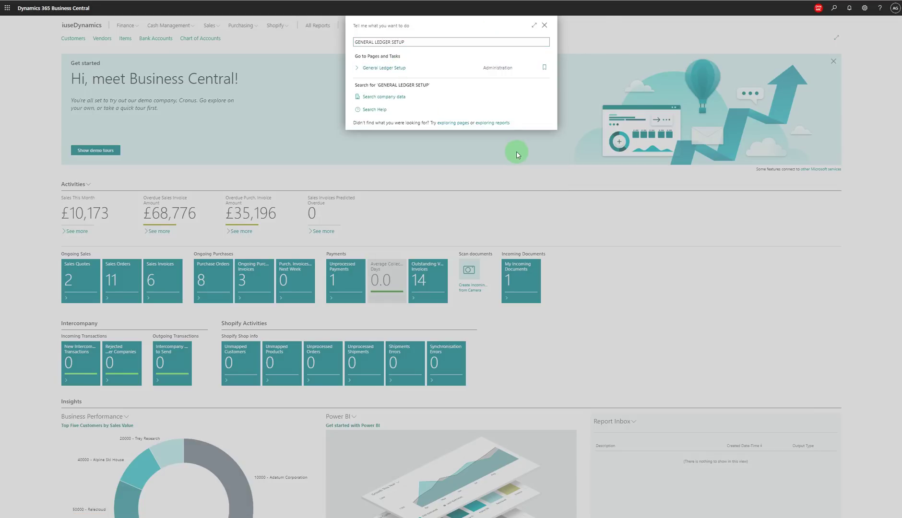
key("Return")
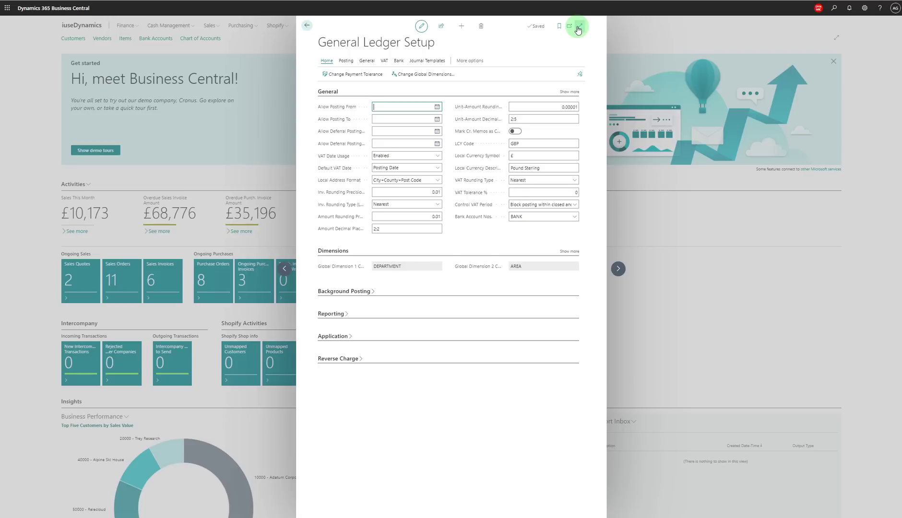
Step: Expand General Ledger Setup to full page and reveal all shortcut dimension codes, e.g. SALESPERSON and JOBS
left_click(579, 26)
mouse_move(626, 168)
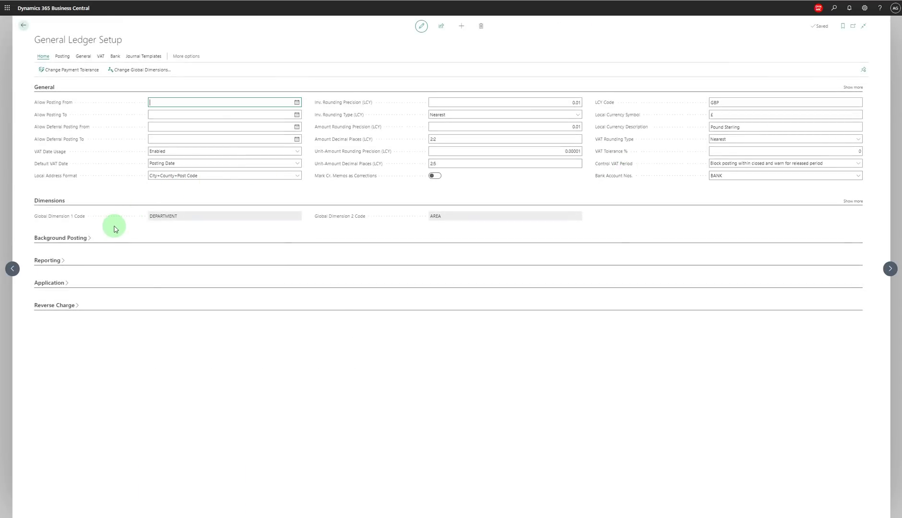
left_click(853, 201)
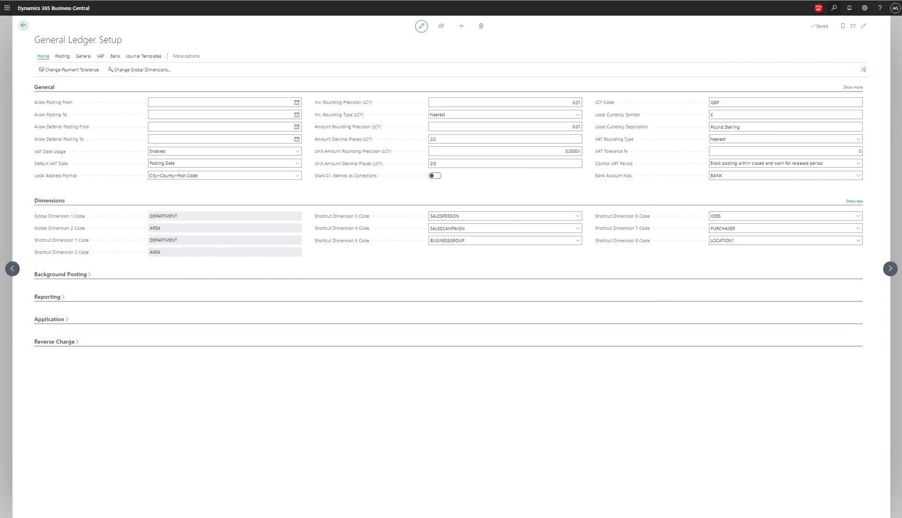
Step: Open Change Global Dimensions and review the Global Dimension 1 choices before returning to the page
left_click(187, 56)
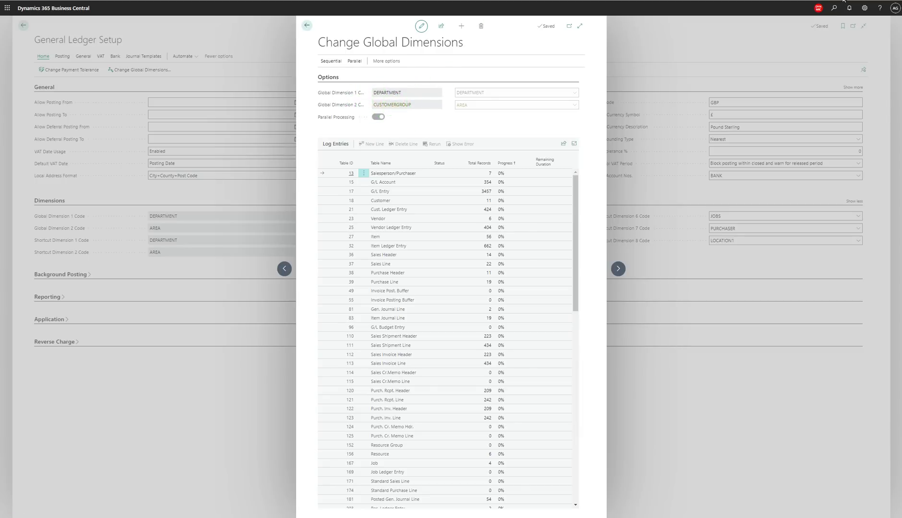
left_click(408, 98)
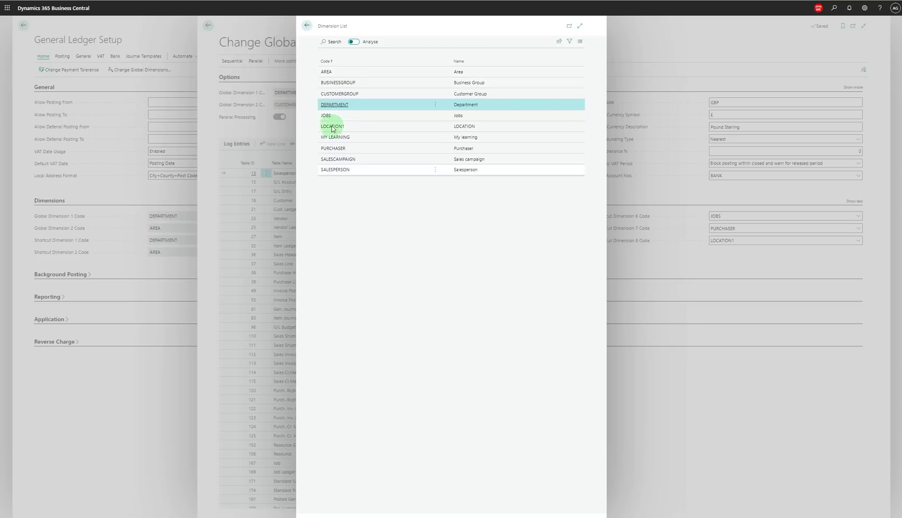
left_click(305, 25)
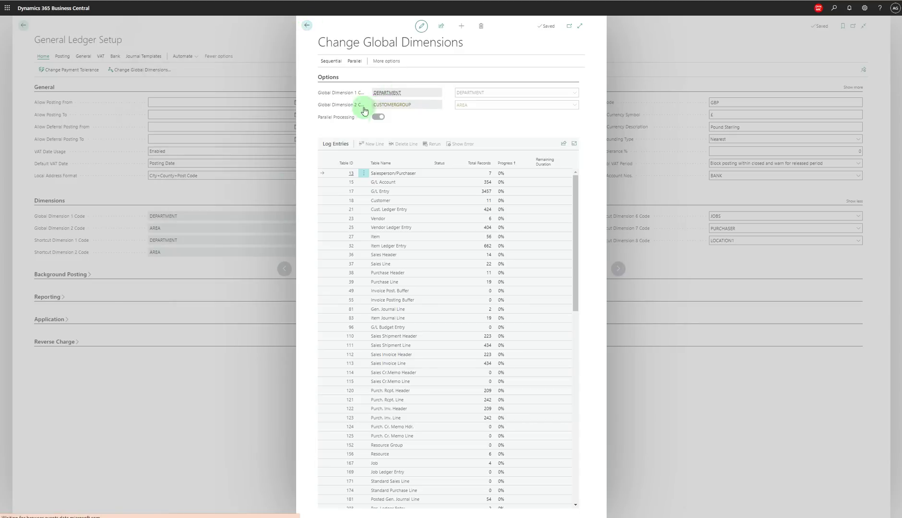
mouse_move(411, 105)
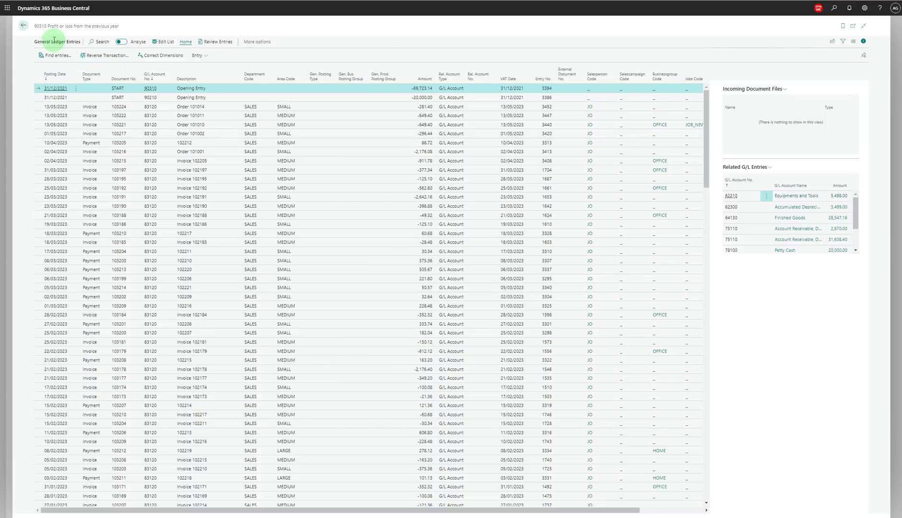
Step: Replace the old General Ledger Entries filter with a Department Code filter listing ADM, FINANCE, MARKETING, PROD and SALES
left_click_drag(35, 42, 81, 42)
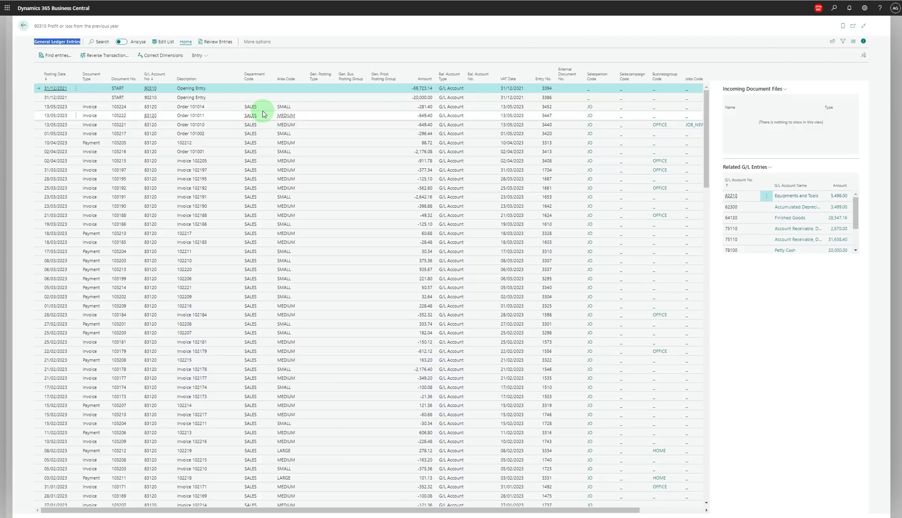
left_click(844, 43)
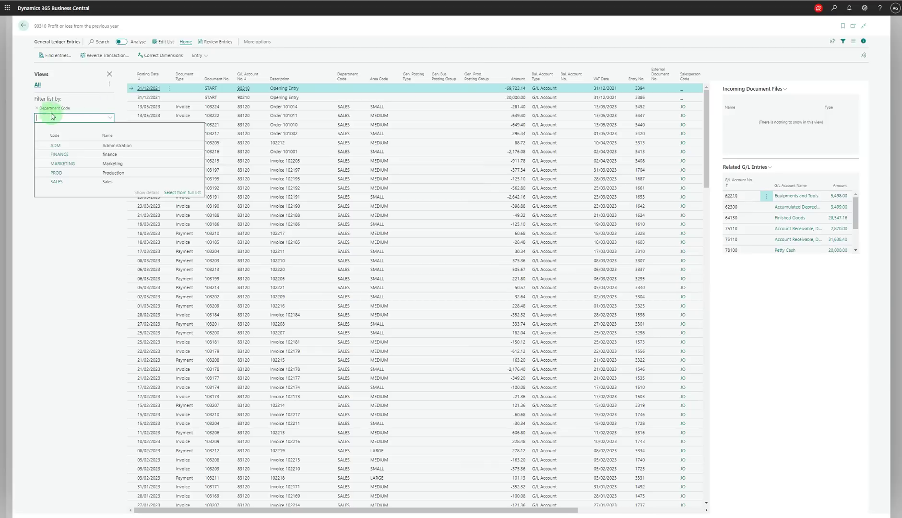
left_click(35, 114)
left_click(37, 109)
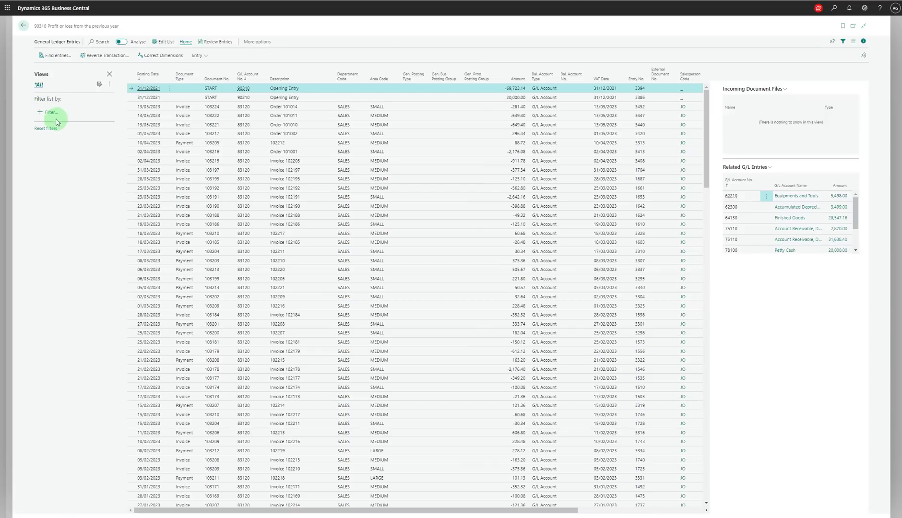
left_click(49, 114)
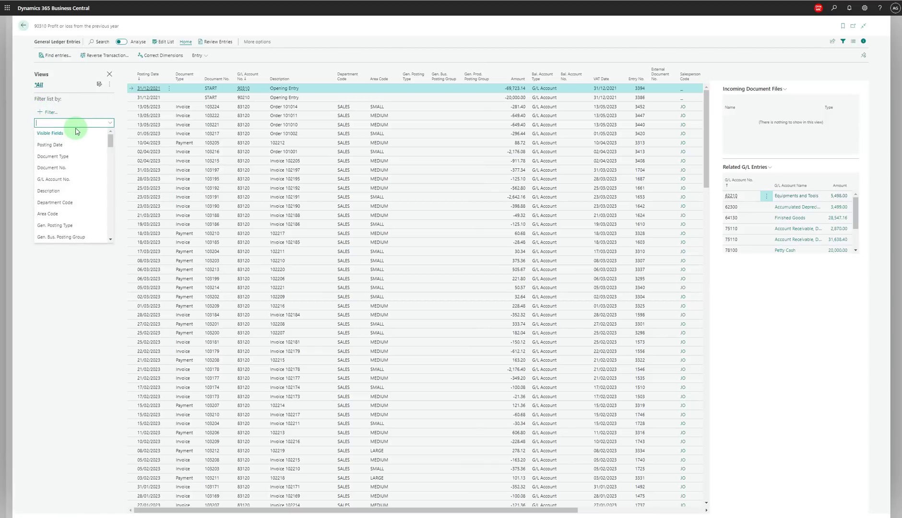
left_click(73, 206)
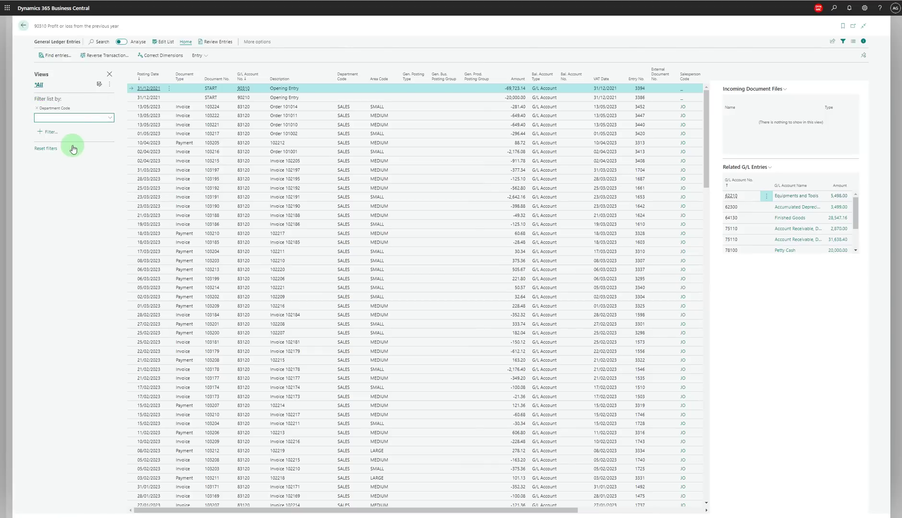
left_click(73, 117)
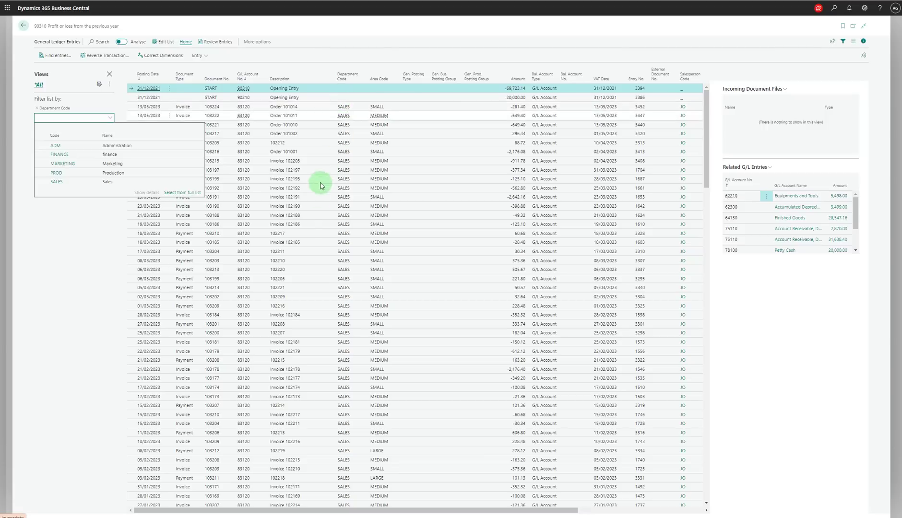
Step: Try Department Code filters PROD, ADM and wildcard *, then filter to SALES
left_click(61, 175)
left_click(68, 172)
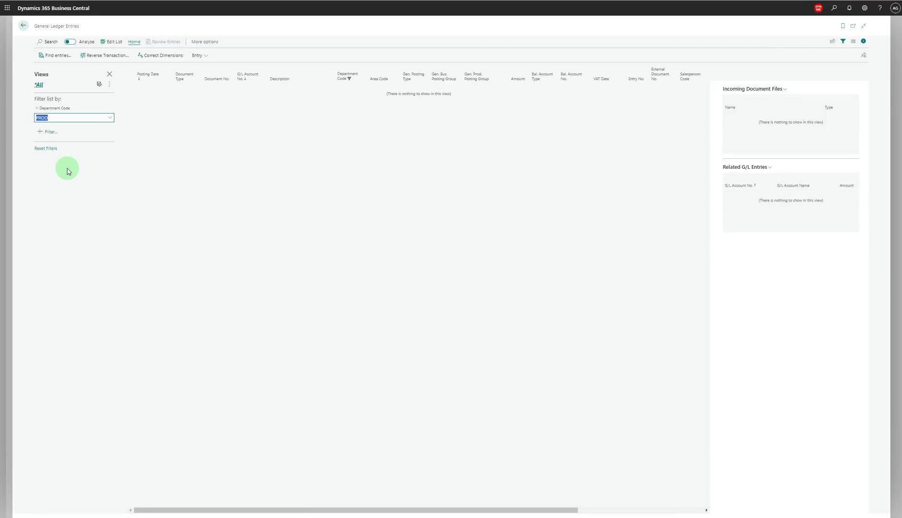
left_click(110, 118)
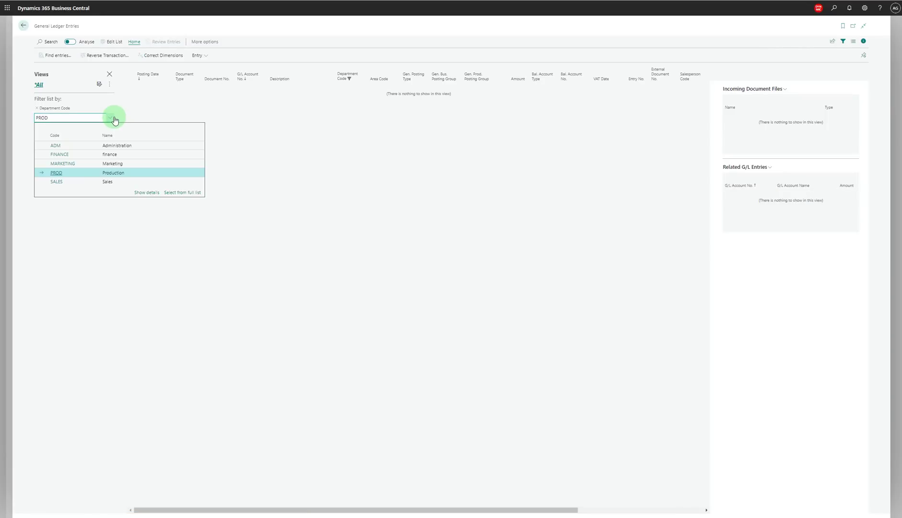
left_click(67, 145)
left_click(74, 148)
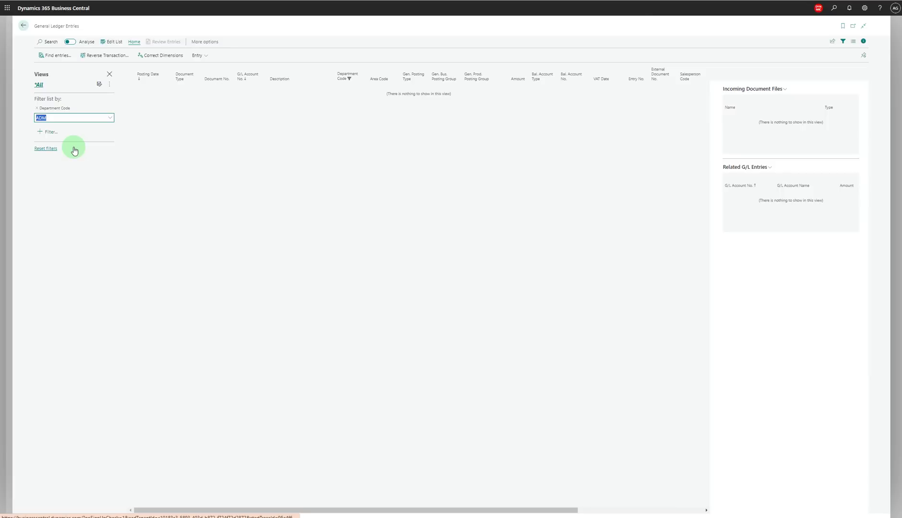
type("*")
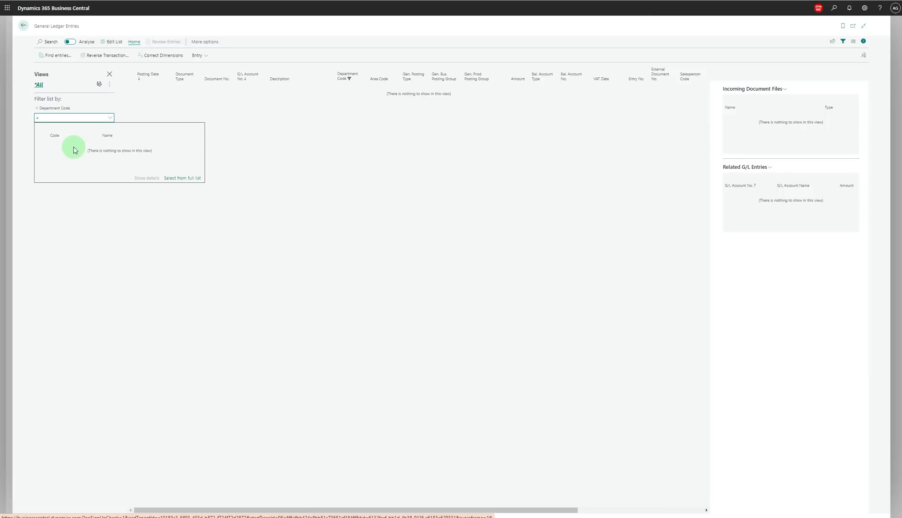
left_click(109, 119)
left_click(53, 120)
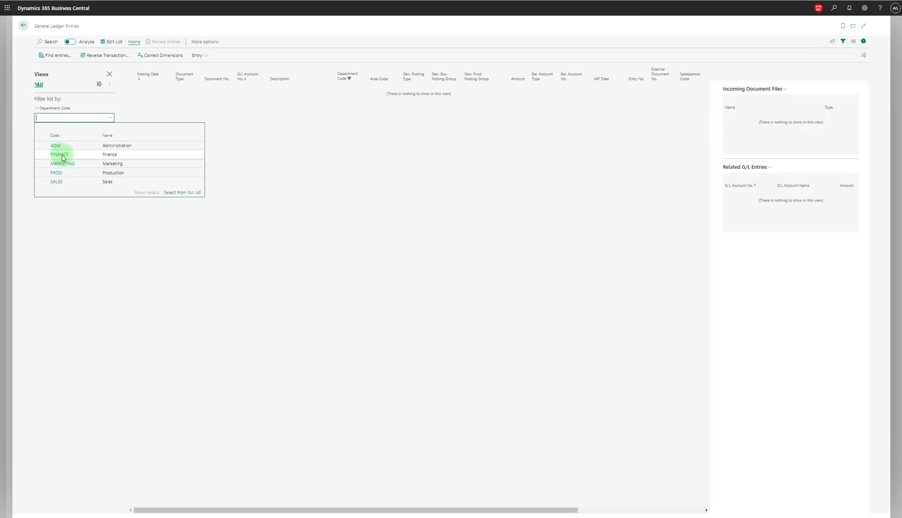
left_click(58, 185)
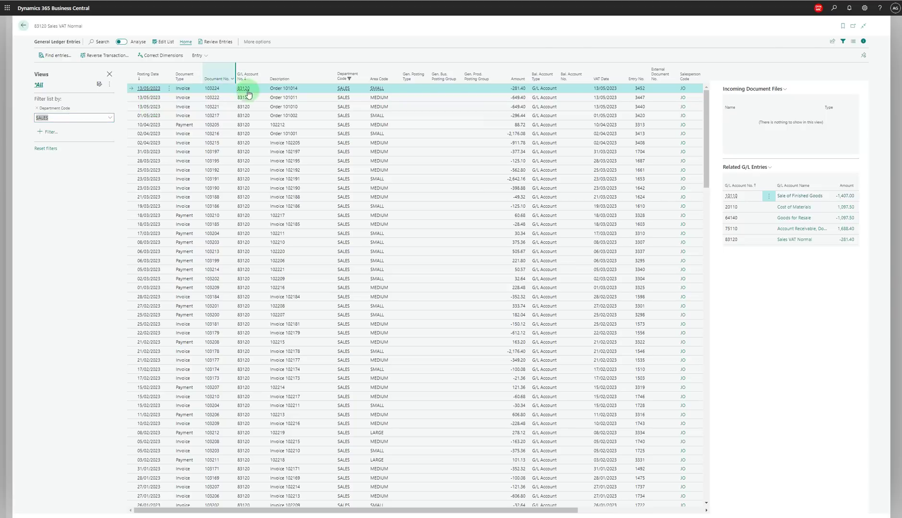
Step: Switch the Department Code filter through FINANCE and MARKETING, settling back on SALES
left_click(110, 119)
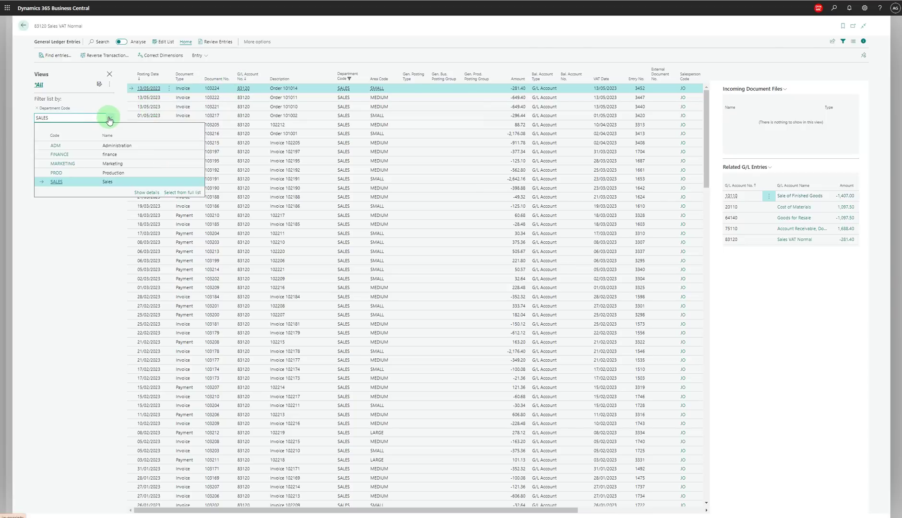
left_click(72, 154)
left_click(109, 119)
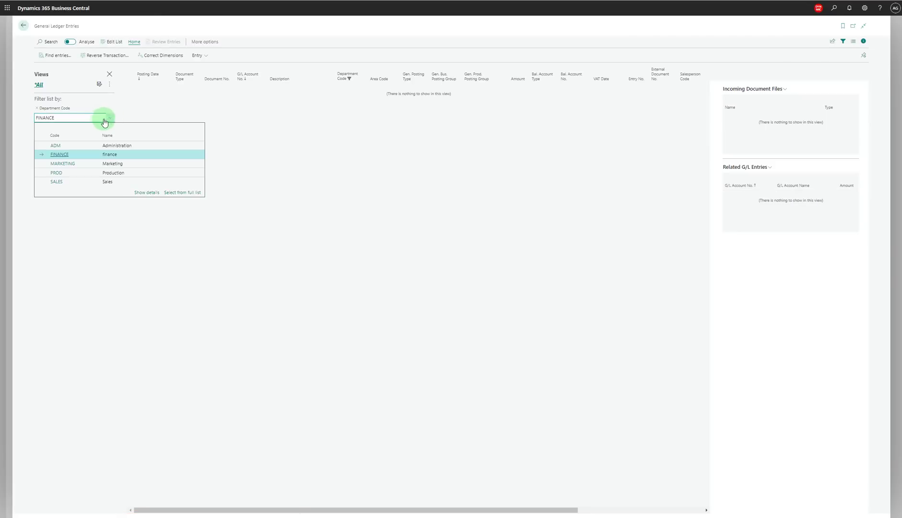
left_click(59, 161)
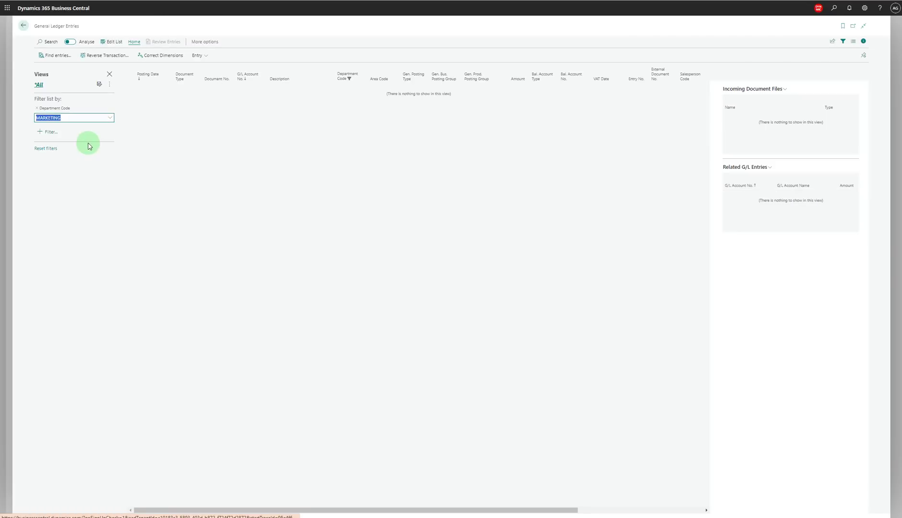
left_click(109, 121)
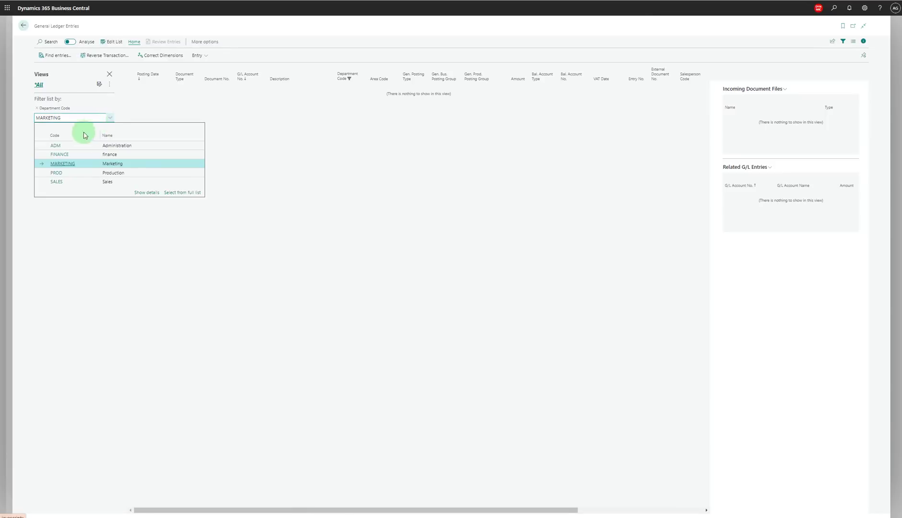
left_click(56, 182)
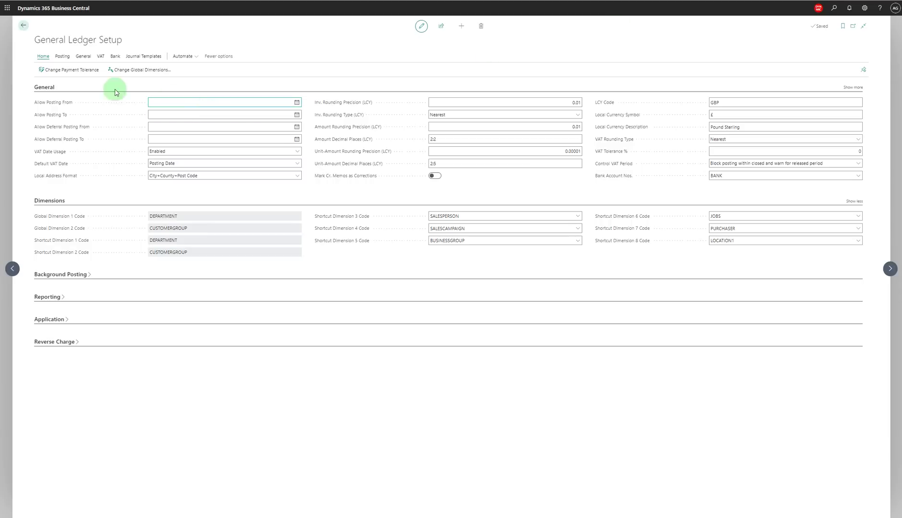
left_click(446, 216)
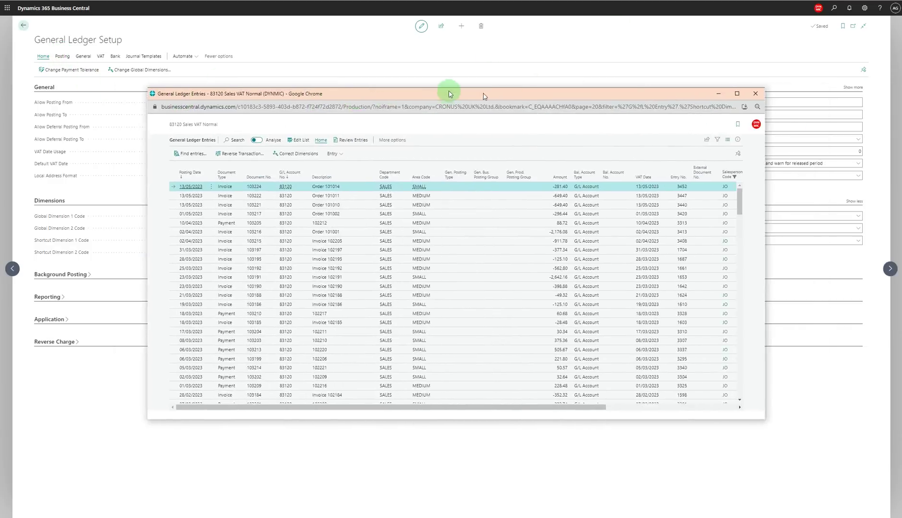
left_click_drag(449, 91, 428, 82)
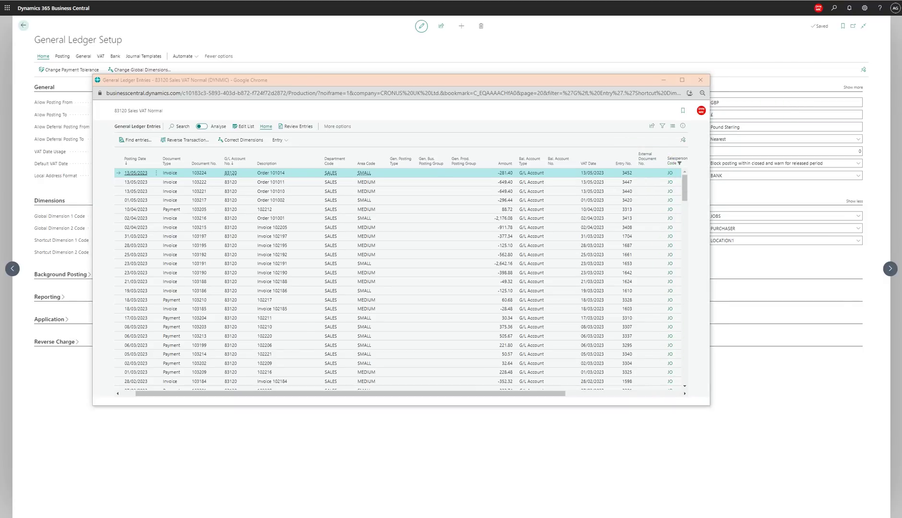
left_click_drag(695, 44, 623, 0)
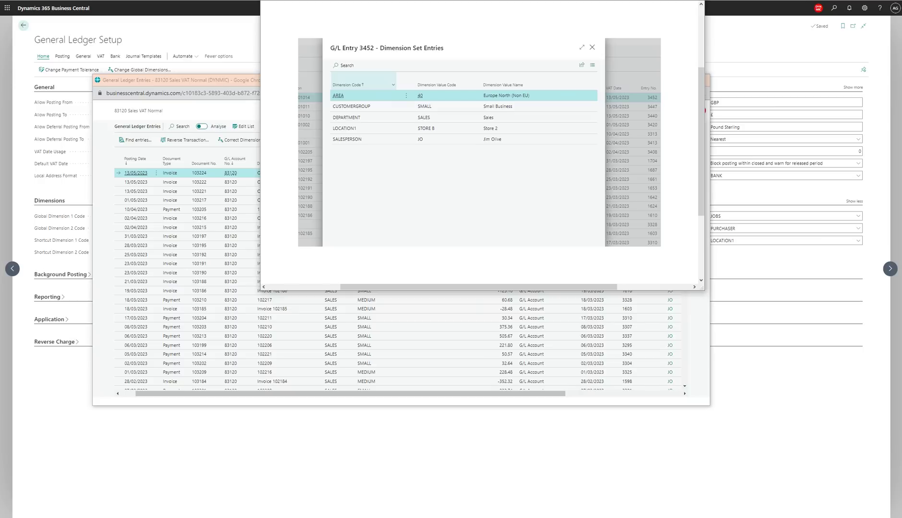
key("alt+F4")
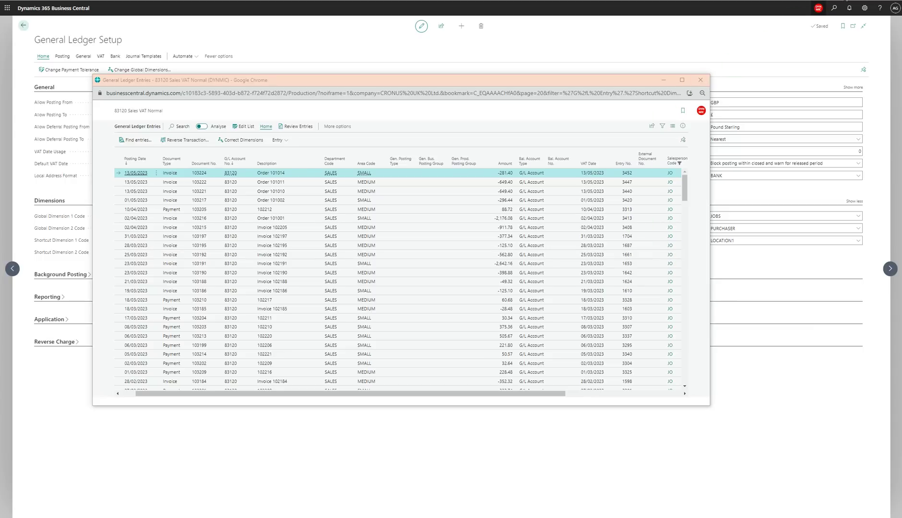
Step: Close the ledger entries popup and open a new sales order from the SALES ORDER search
left_click(664, 80)
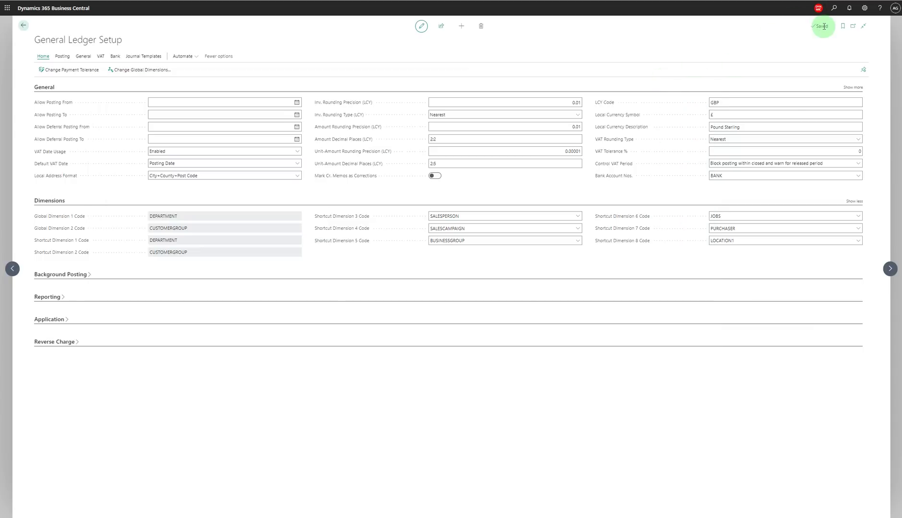
left_click(834, 11)
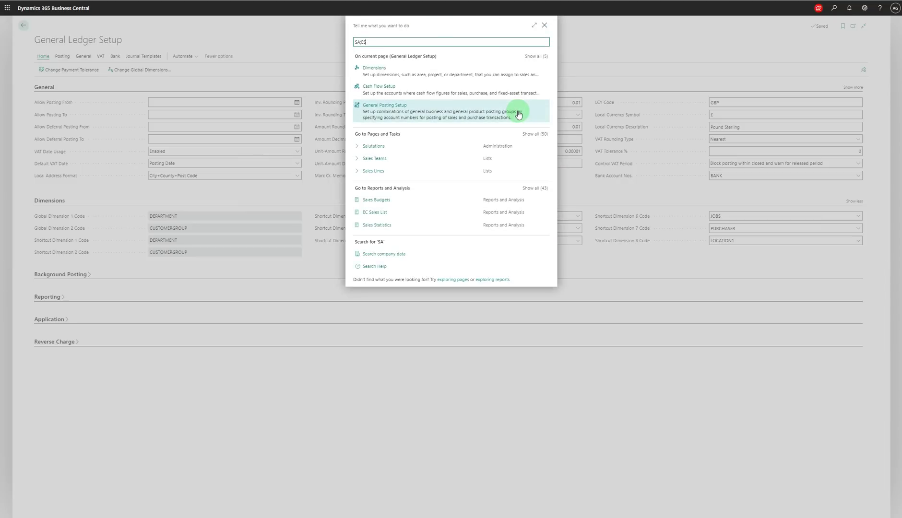
key("BackSpace")
type("LES ORDER")
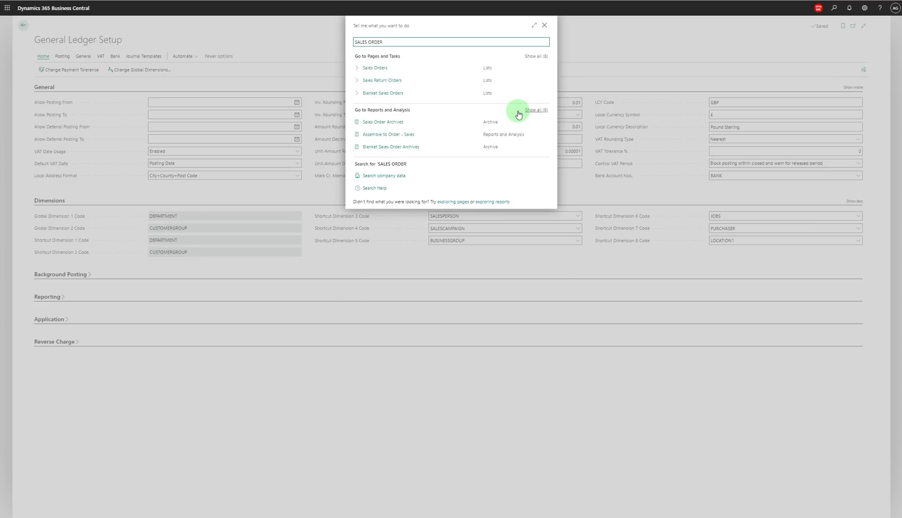
left_click(377, 70)
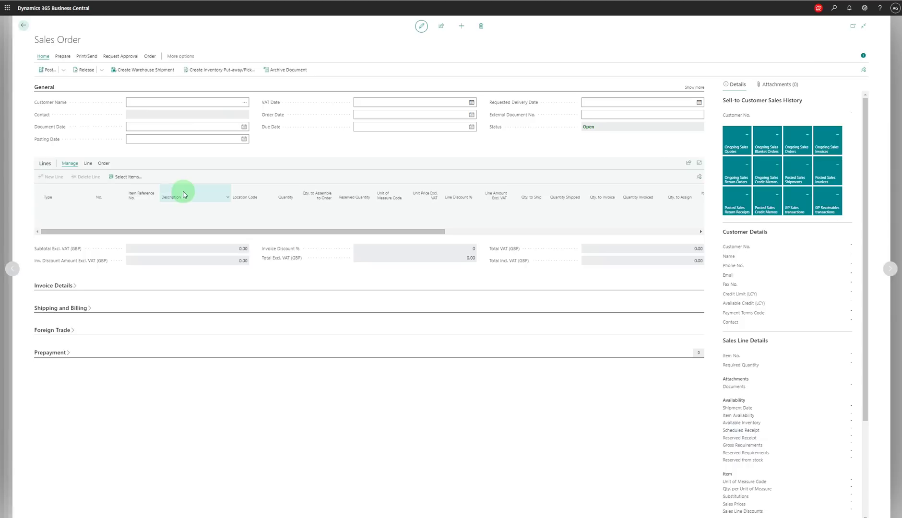
Step: Set Adatum Corporation as the sales order's customer
left_click(244, 103)
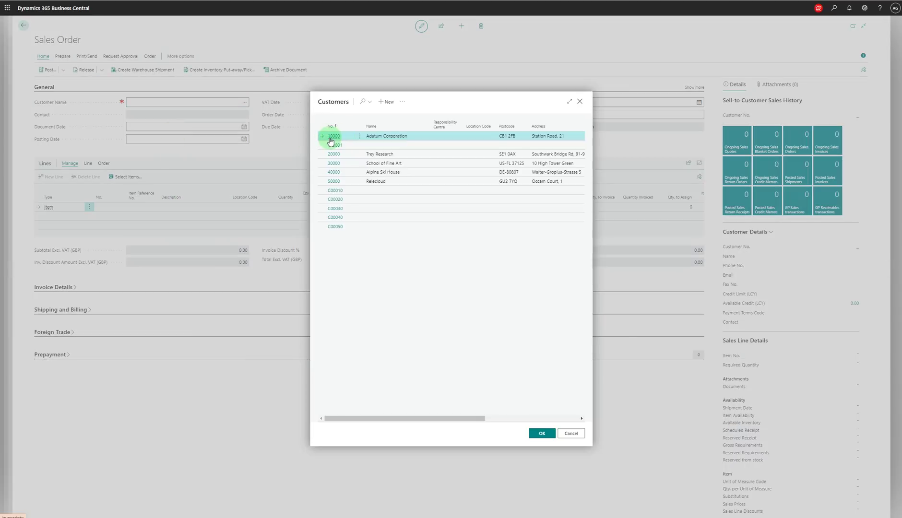
left_click(329, 137)
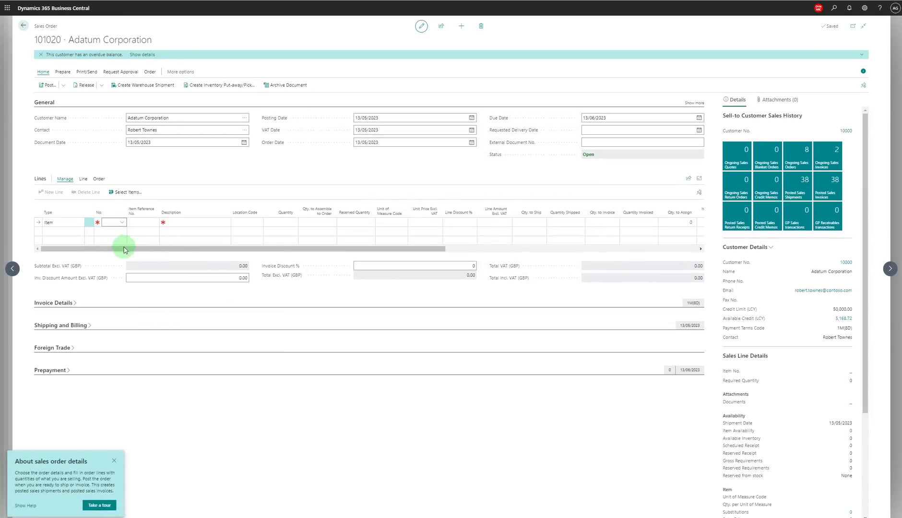
left_click(114, 463)
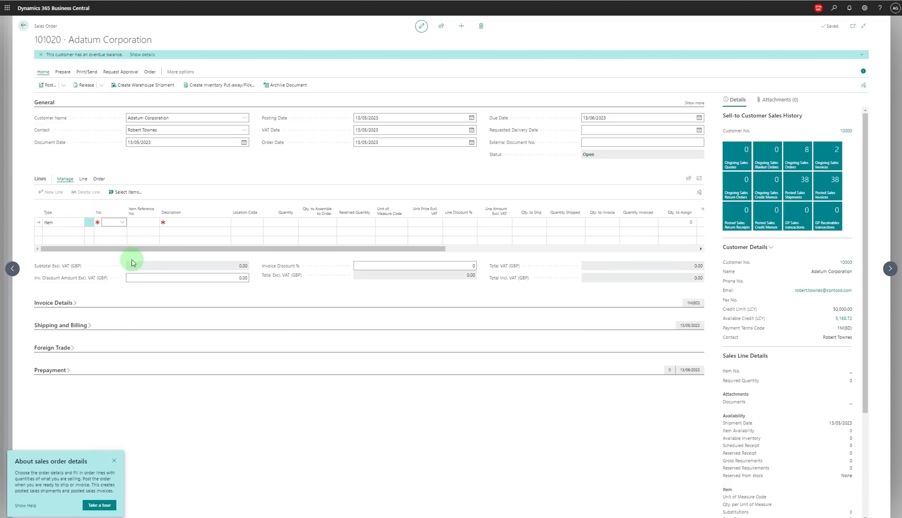
Step: Add item 1896-S ATHENS Desk as the order's first line
left_click(122, 222)
left_click(122, 223)
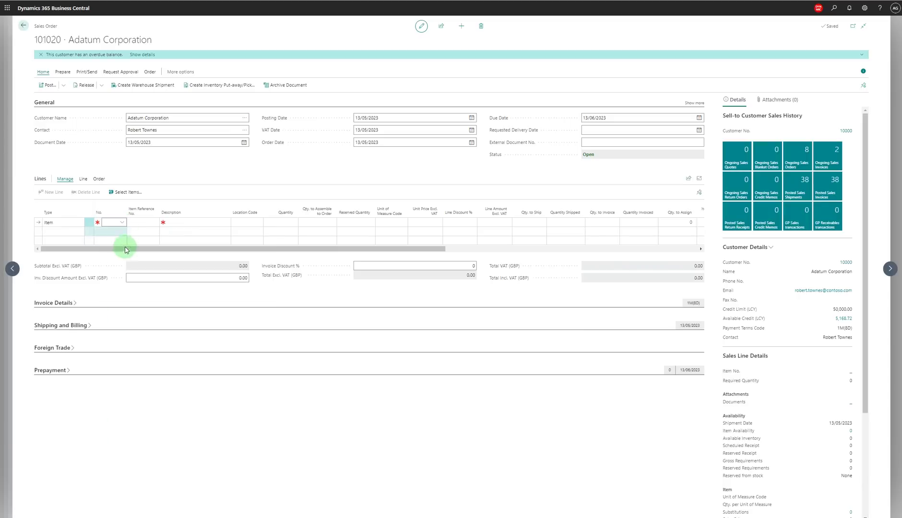
left_click(122, 223)
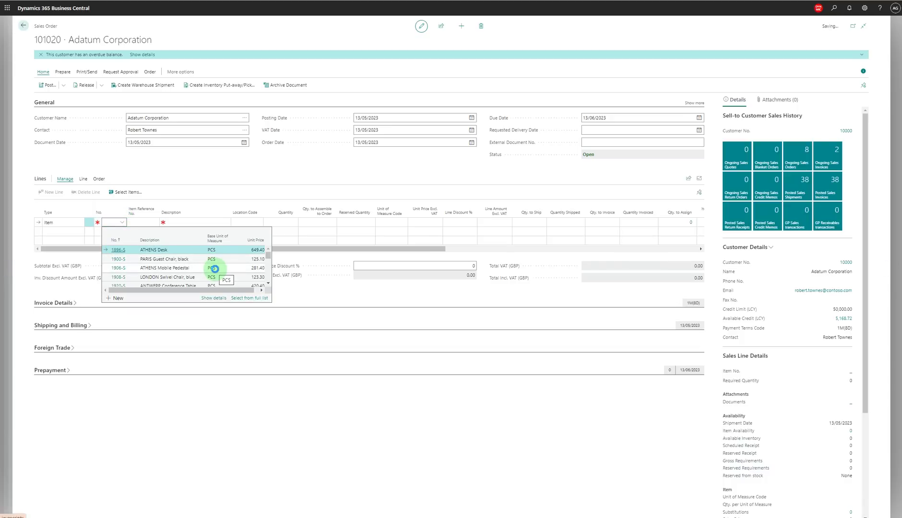
key("Return")
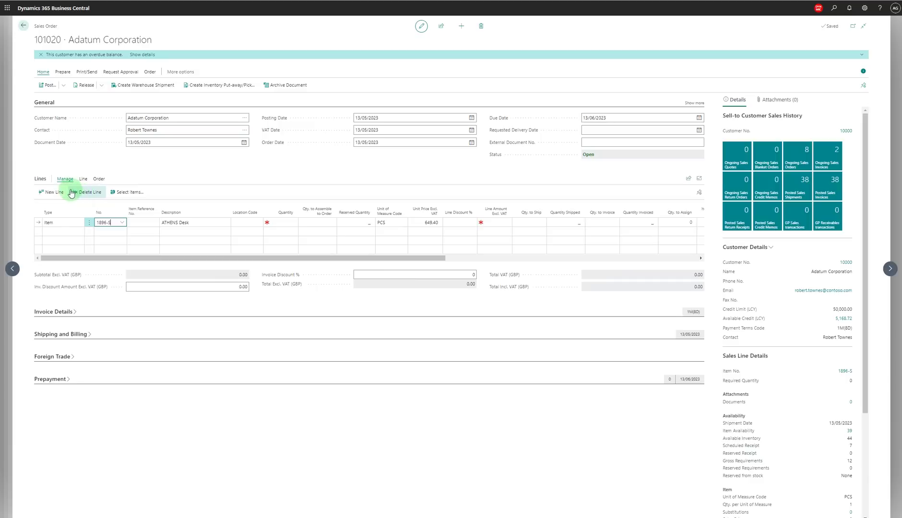
left_click(98, 179)
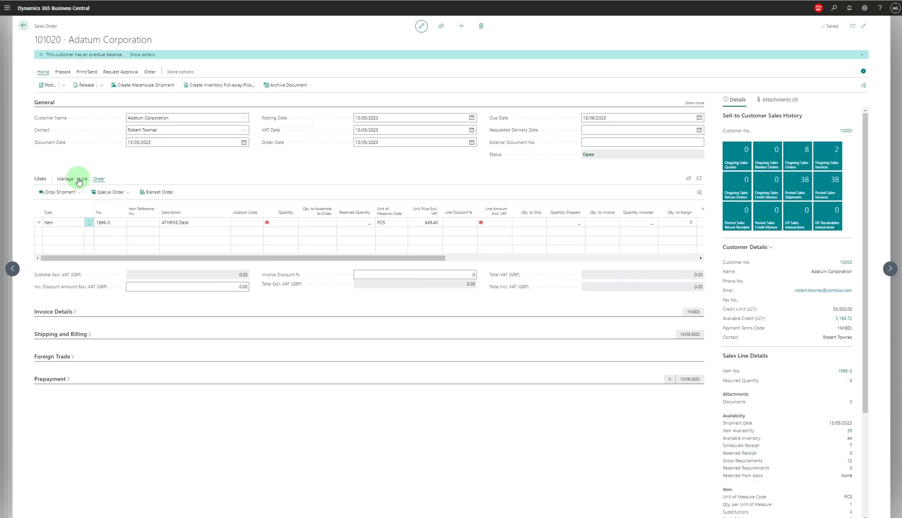
left_click(160, 192)
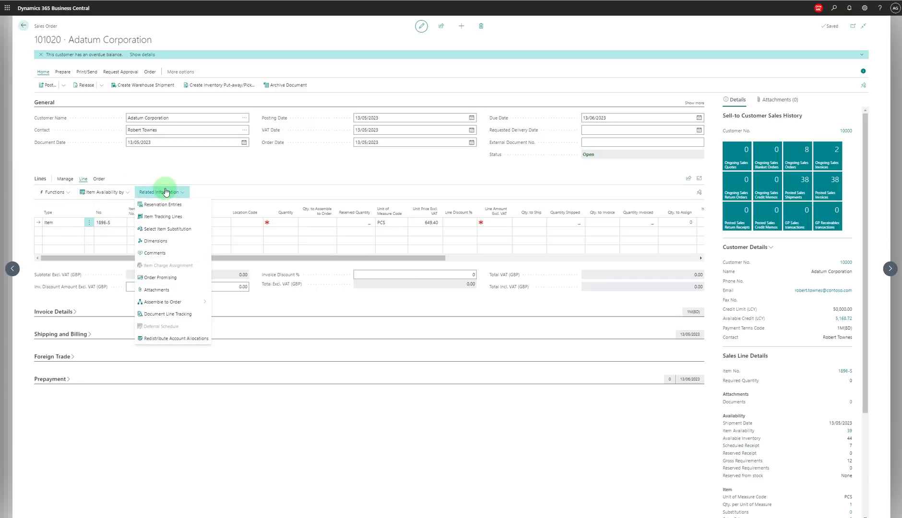
left_click(158, 240)
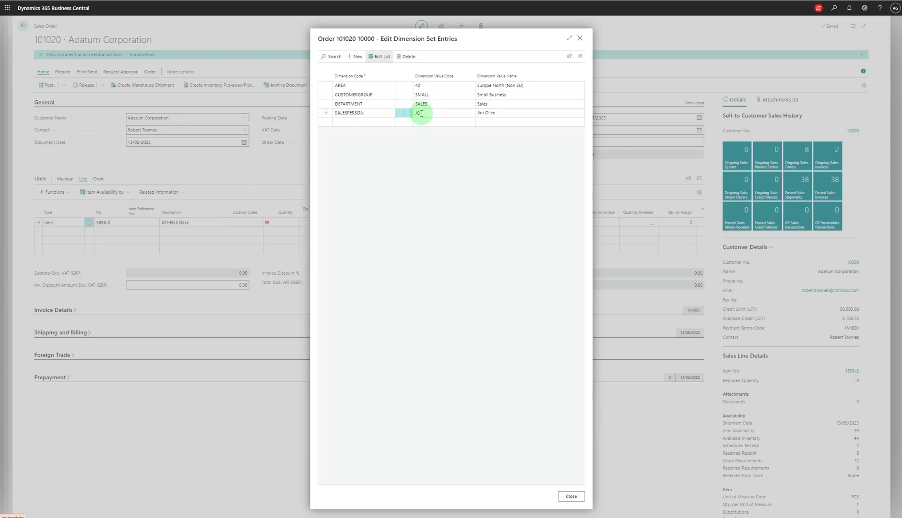
left_click_drag(421, 113, 403, 157)
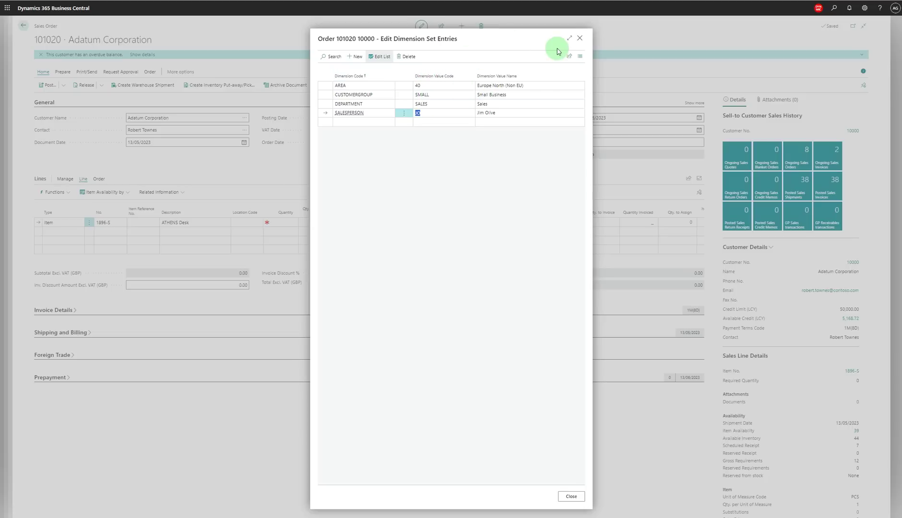
left_click(208, 80)
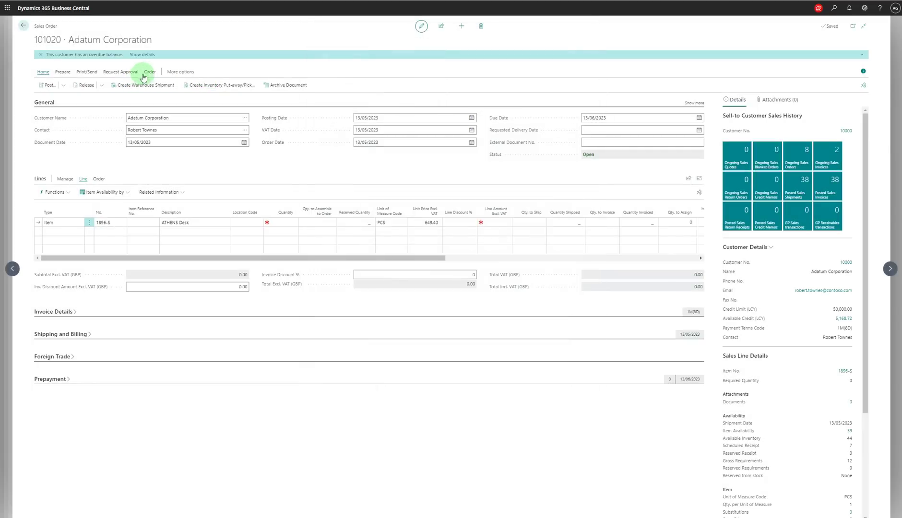
left_click(149, 73)
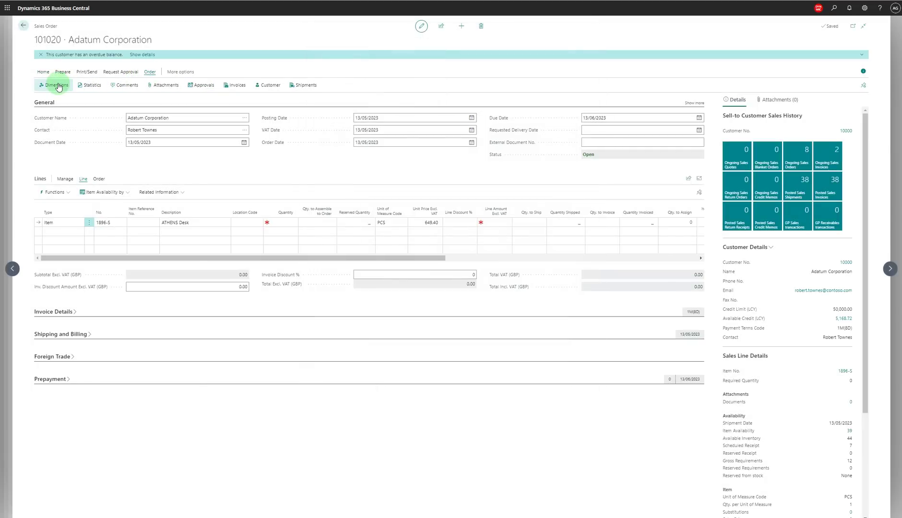
key("alt+d")
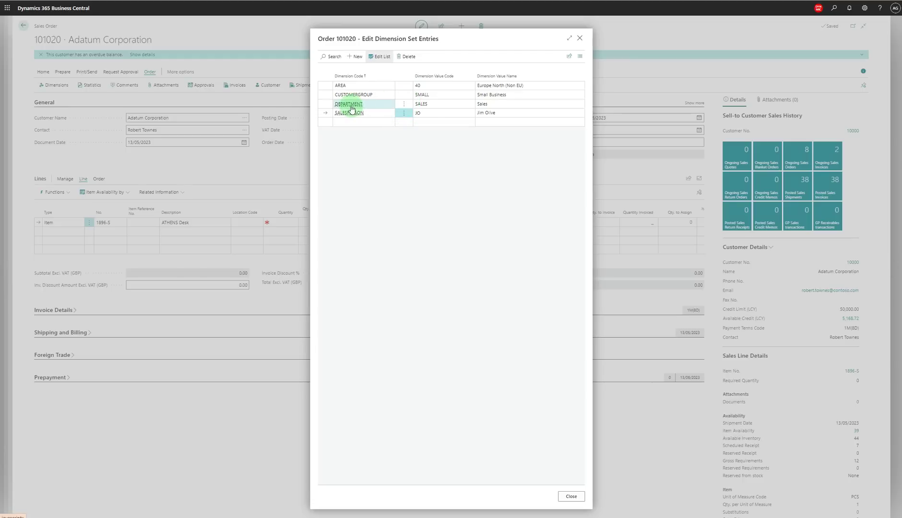
left_click(579, 38)
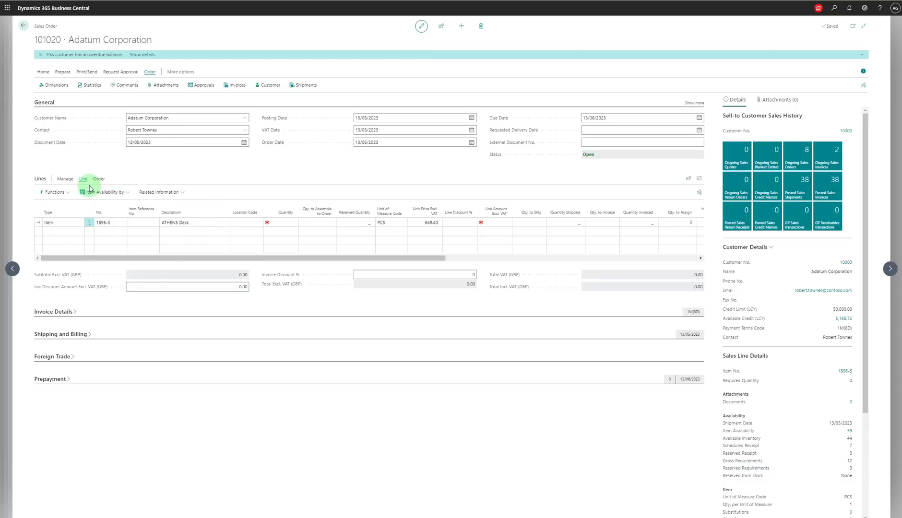
left_click(181, 193)
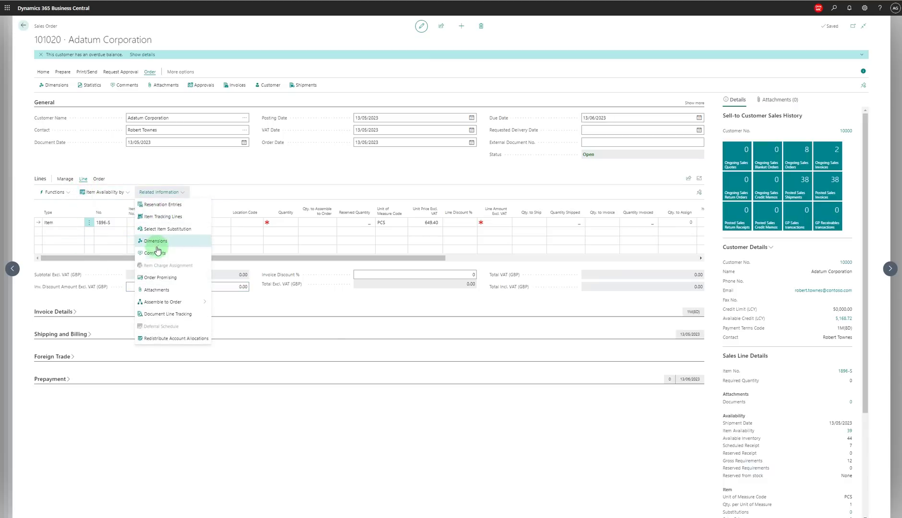
left_click(160, 241)
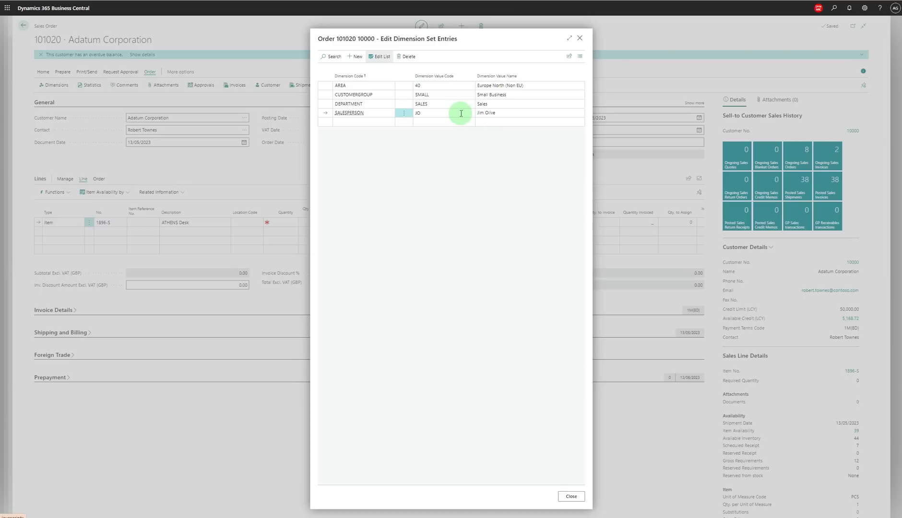
left_click(470, 114)
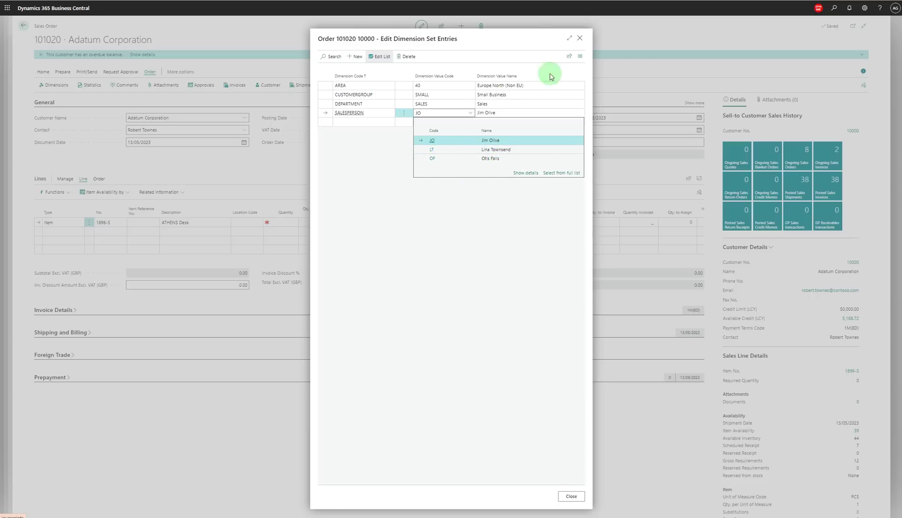
left_click(579, 38)
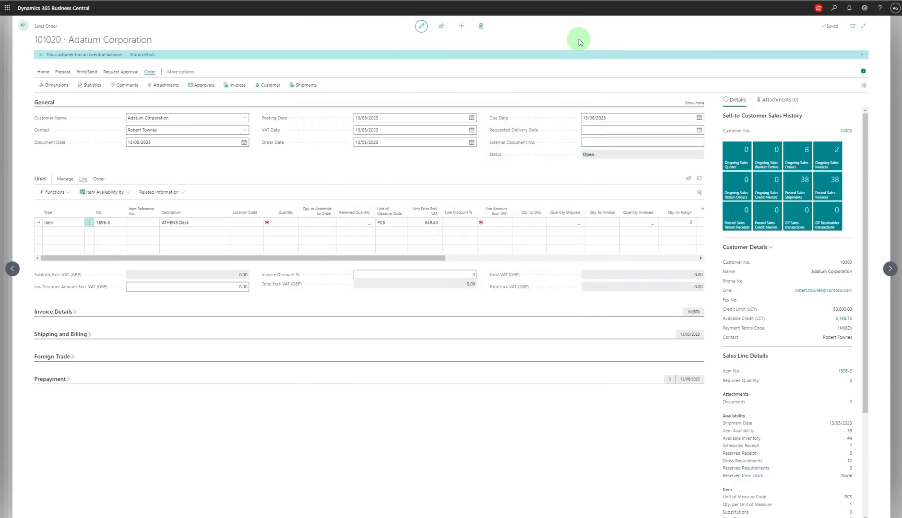